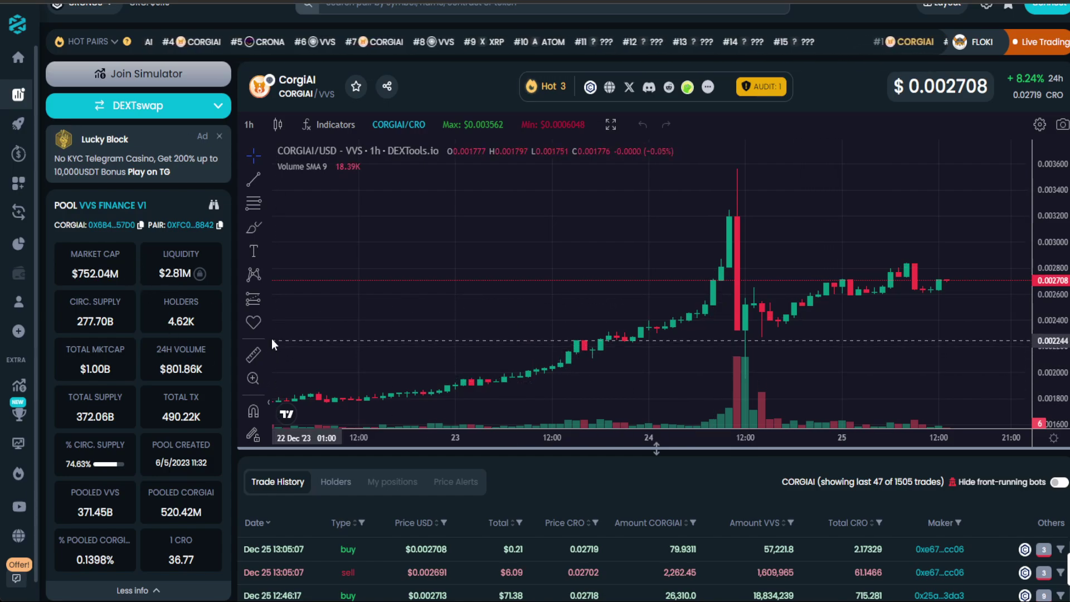
Take three price-change measurements from the spike and recent climb, clearing each afterwards.
{"action": "left_click", "coordinate": [252, 360]}
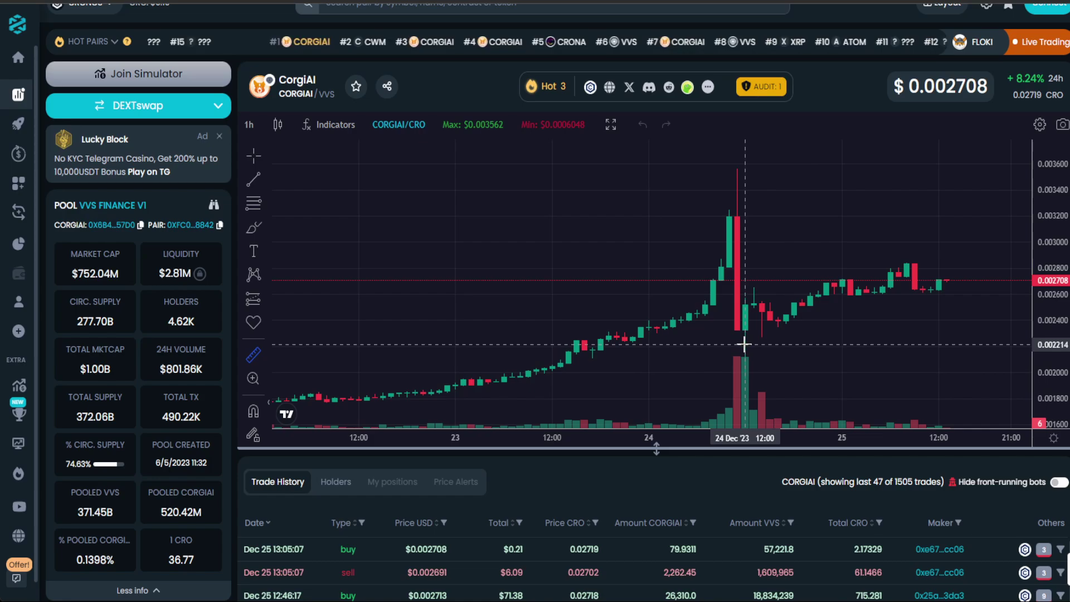
{"action": "left_click", "coordinate": [770, 377]}
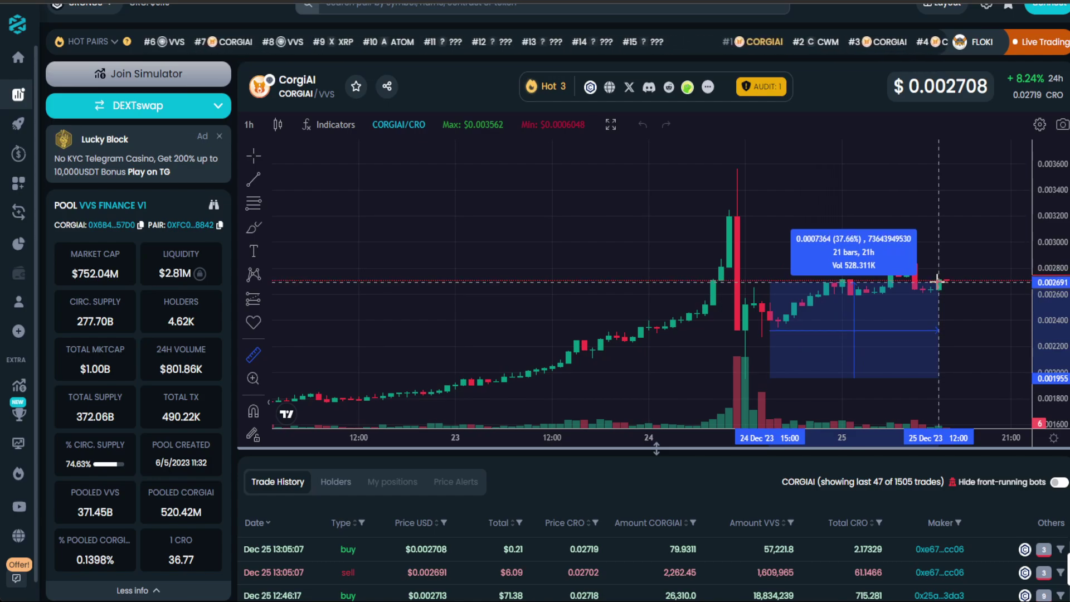
{"action": "left_click", "coordinate": [938, 286]}
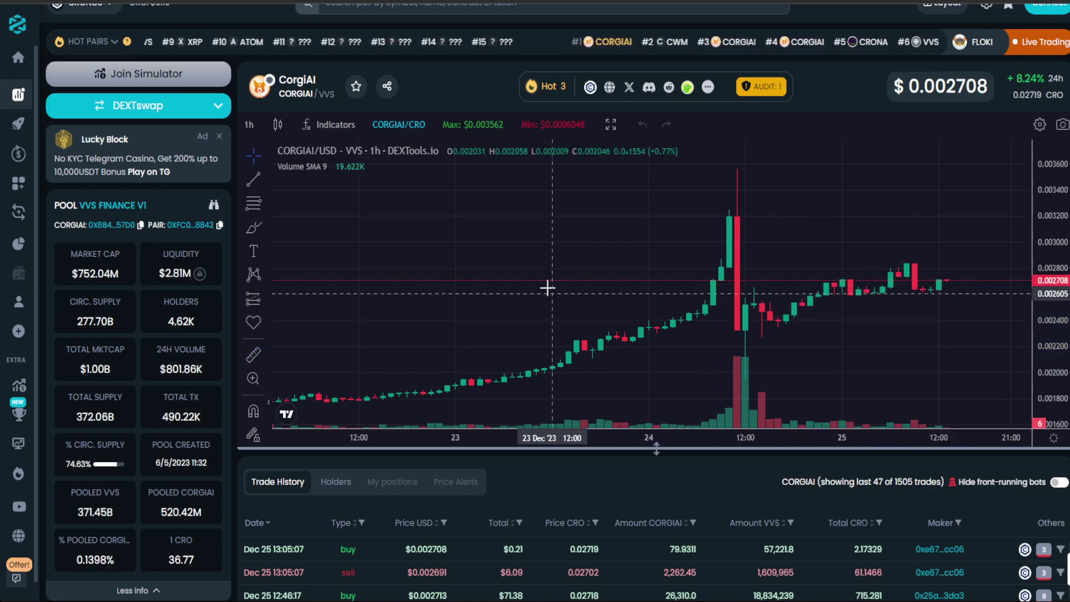
{"action": "left_click", "coordinate": [255, 356]}
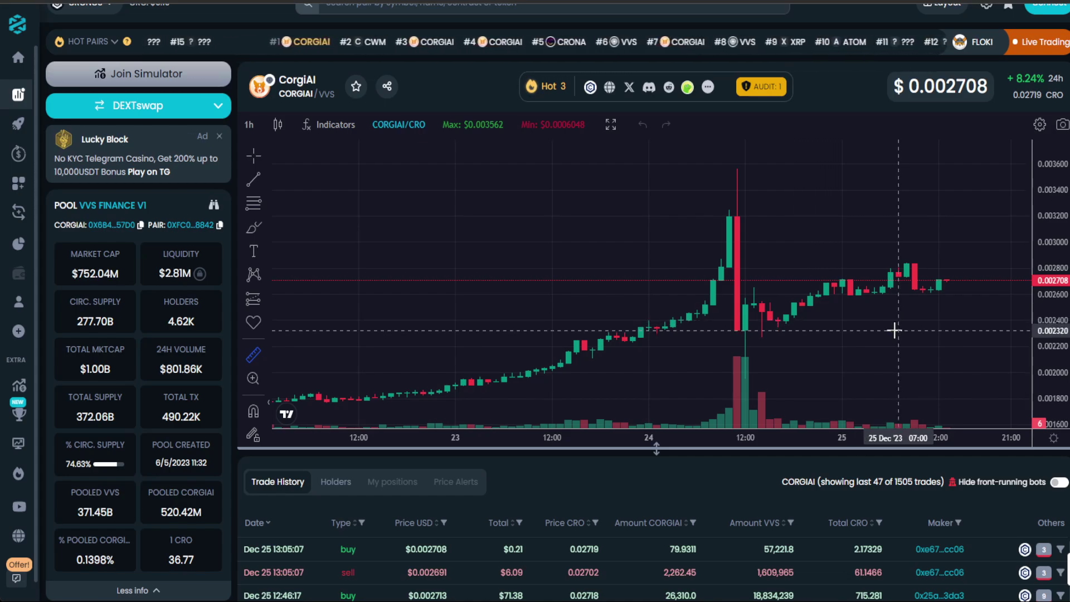
{"action": "left_click", "coordinate": [897, 329]}
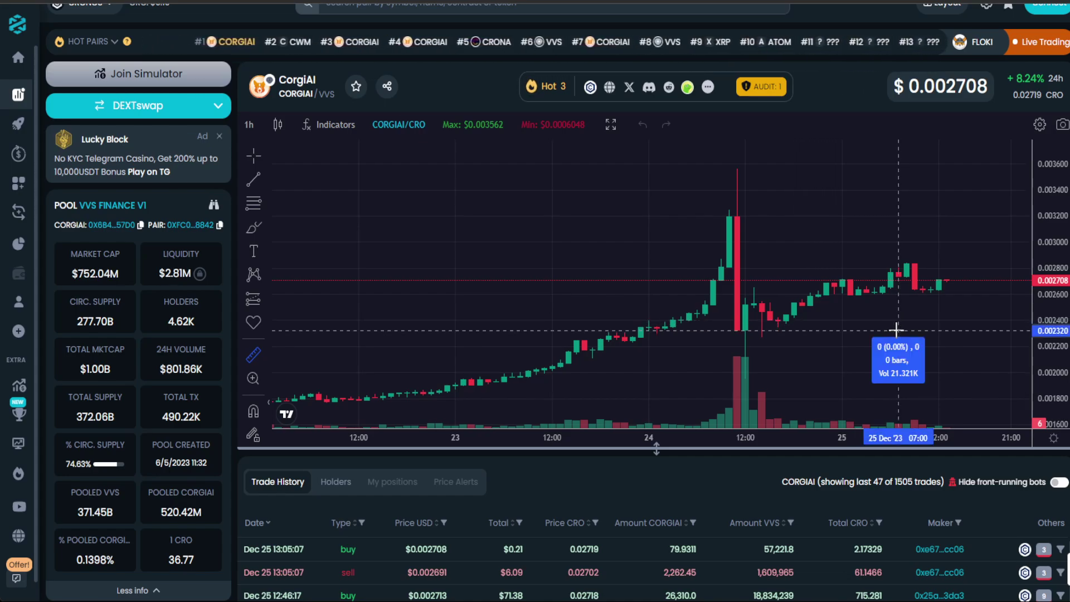
{"action": "left_click", "coordinate": [991, 281]}
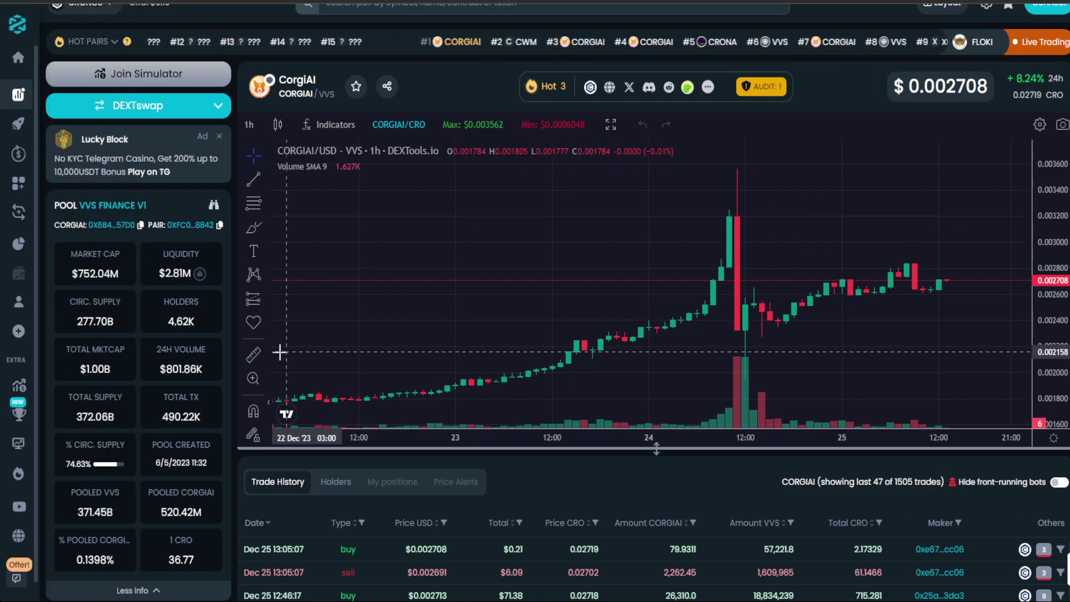
{"action": "left_click", "coordinate": [266, 365]}
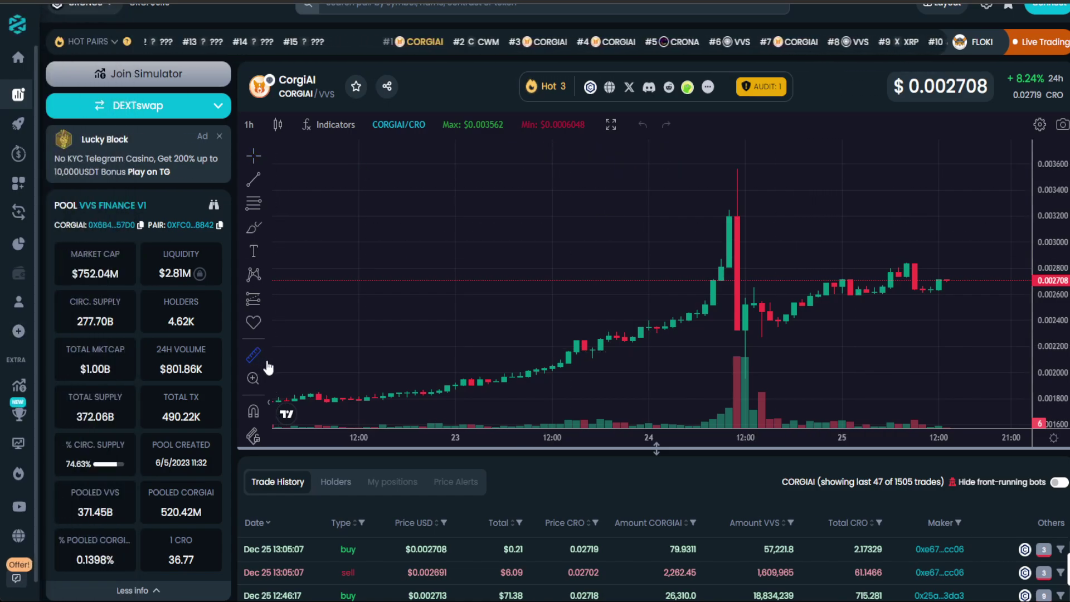
{"action": "left_click", "coordinate": [959, 280]}
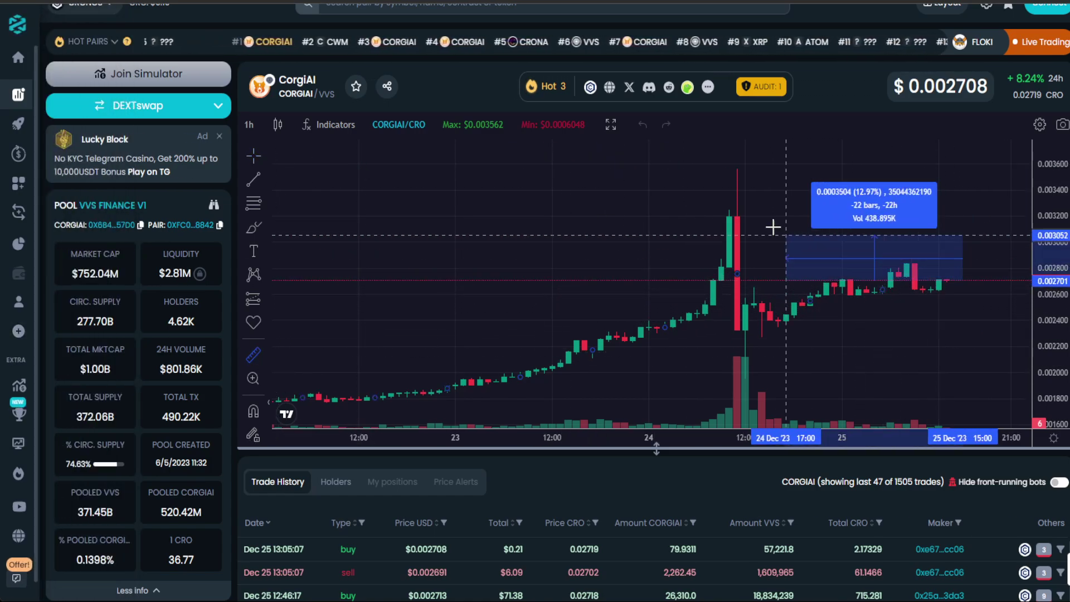
{"action": "left_click", "coordinate": [291, 171]}
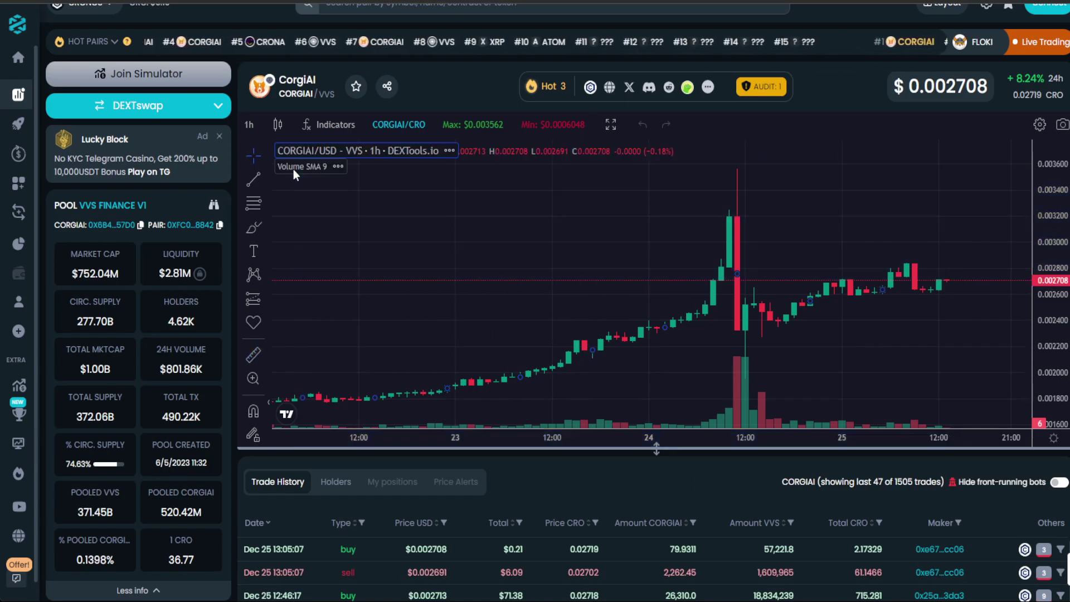
Switch the chart to 1-day candles and compress the price scale to fit.
{"action": "left_click", "coordinate": [249, 127]}
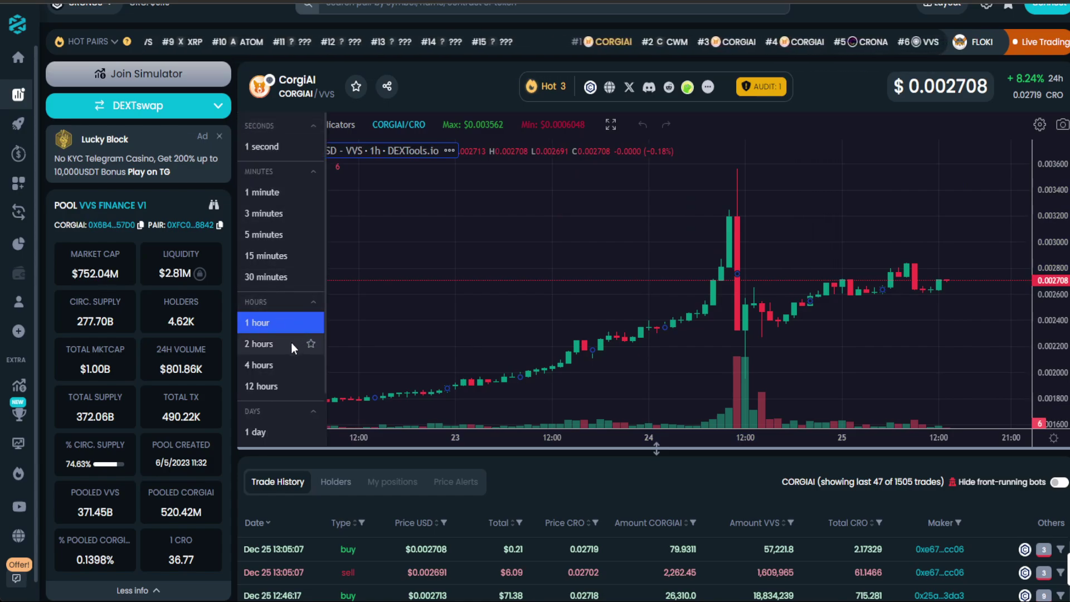
{"action": "left_click", "coordinate": [257, 432]}
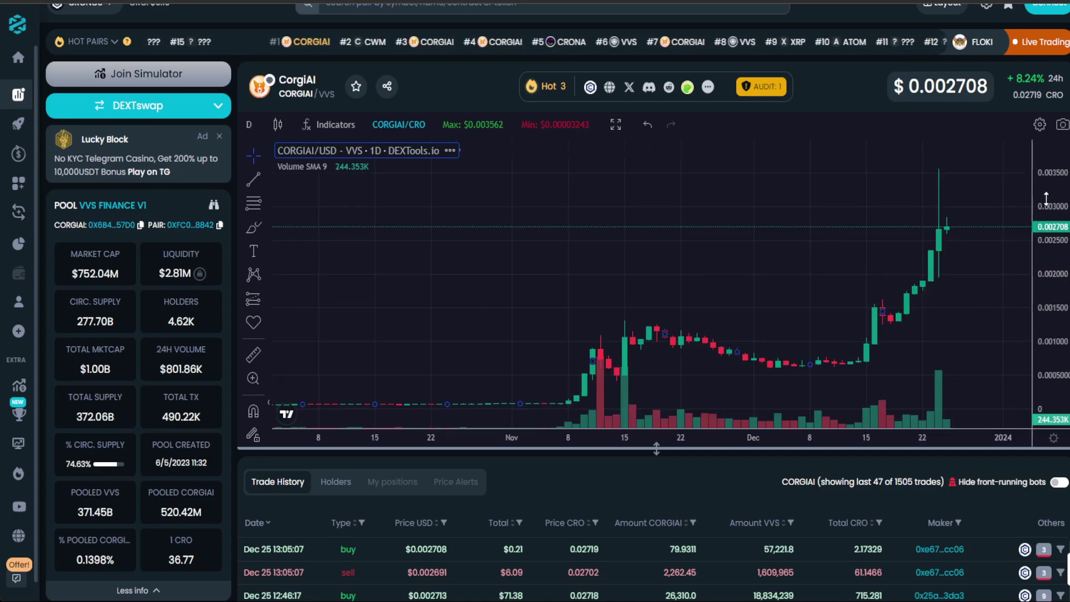
{"action": "left_click_drag", "start_coordinate": [1049, 271], "coordinate": [1049, 284]}
{"action": "scroll", "coordinate": [883, 251], "scroll_direction": "down", "scroll_amount": 2}
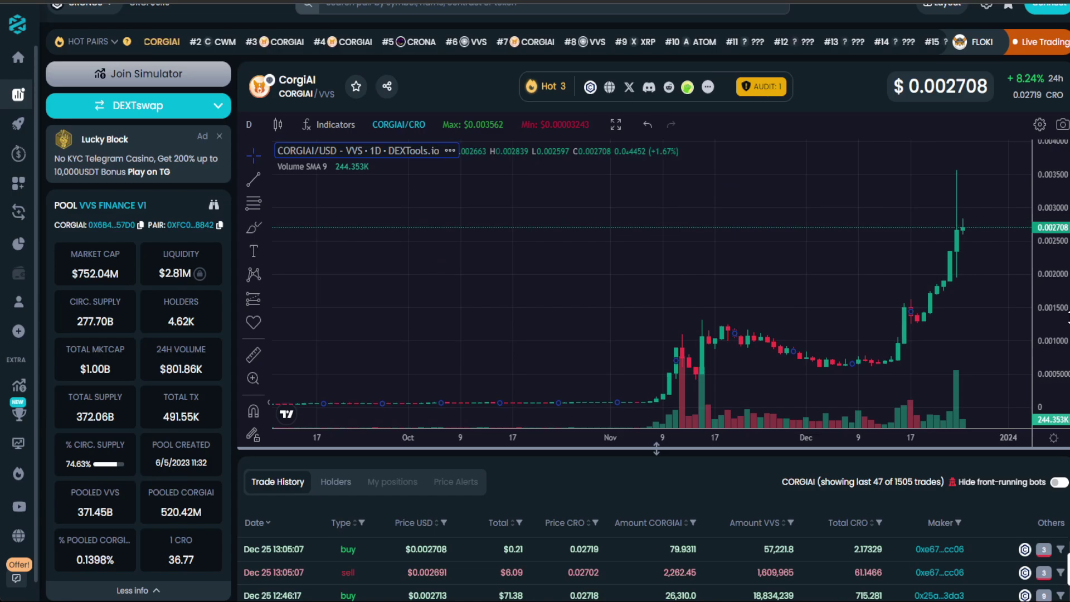
{"action": "scroll", "coordinate": [841, 296], "scroll_direction": "down", "scroll_amount": 3}
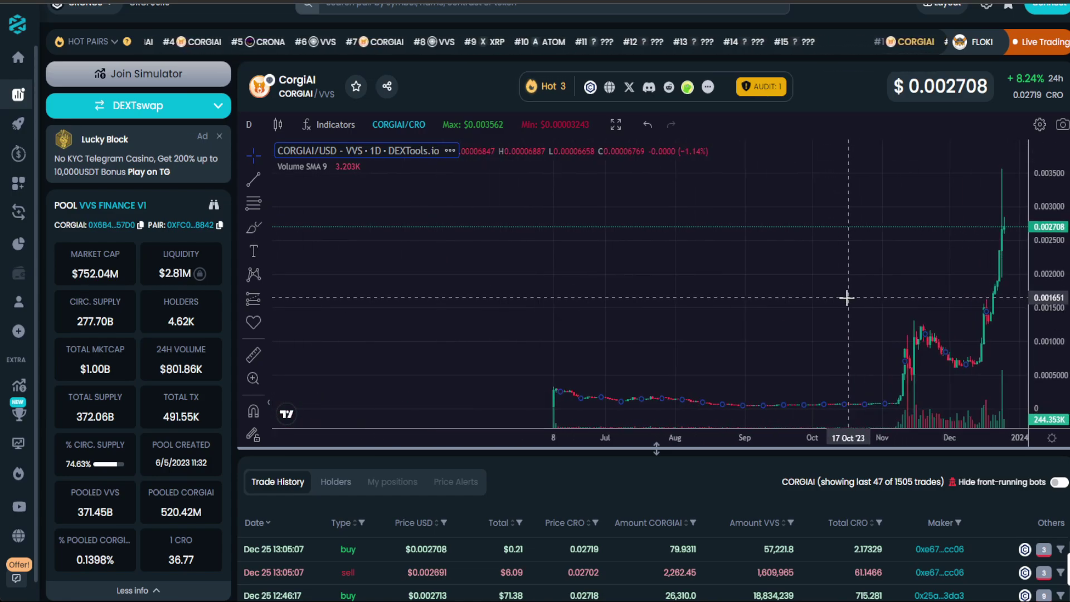
{"action": "scroll", "coordinate": [847, 280], "scroll_direction": "up", "scroll_amount": 2}
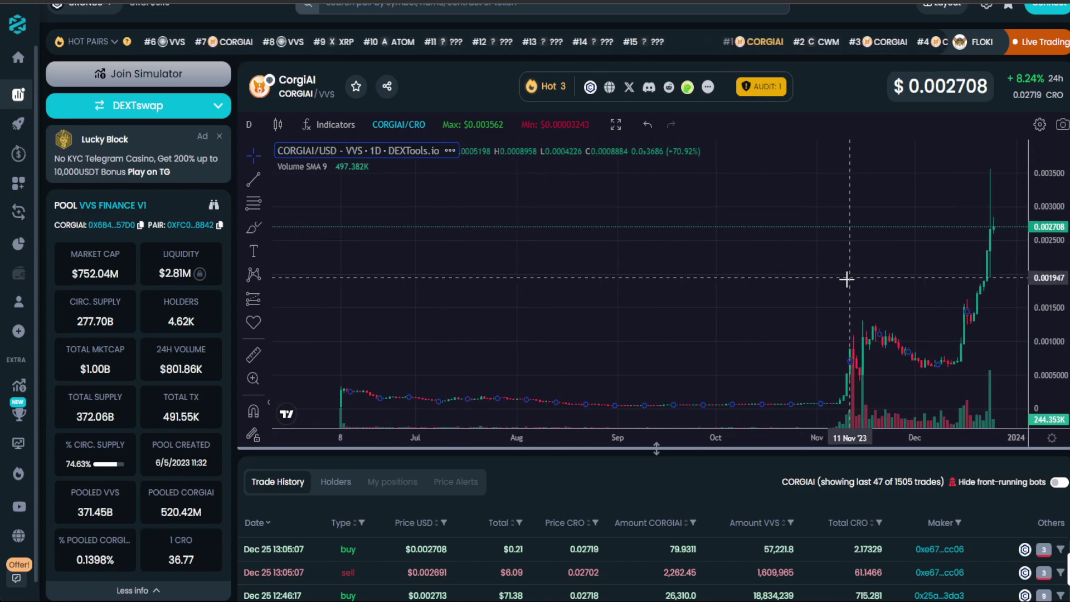
{"action": "scroll", "coordinate": [847, 279], "scroll_direction": "up", "scroll_amount": 2}
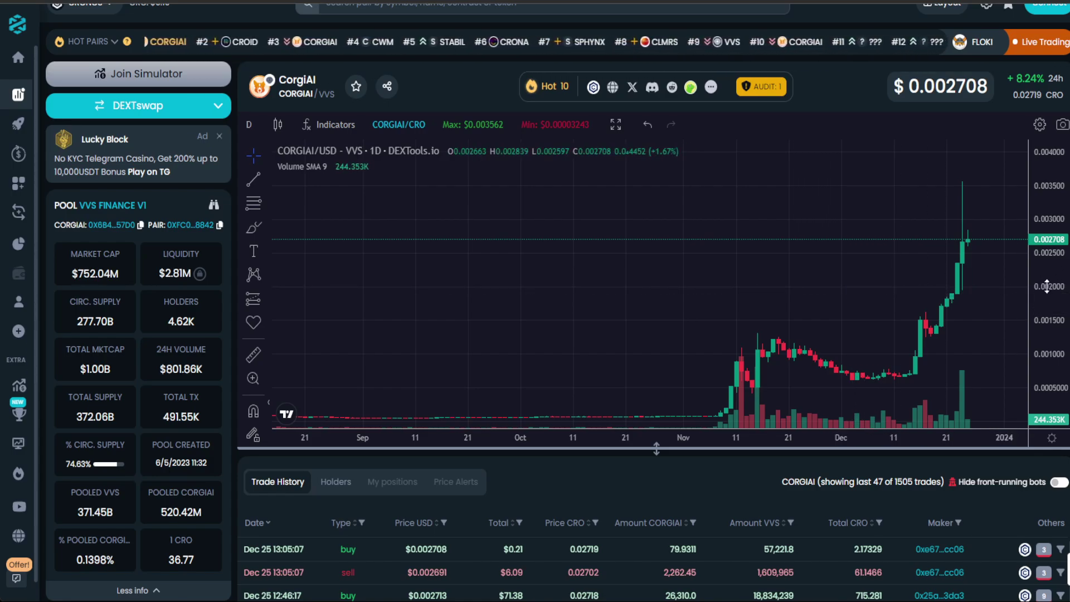
Open the project's X profile from the token's social links on DEXTools.
{"action": "left_click", "coordinate": [631, 86]}
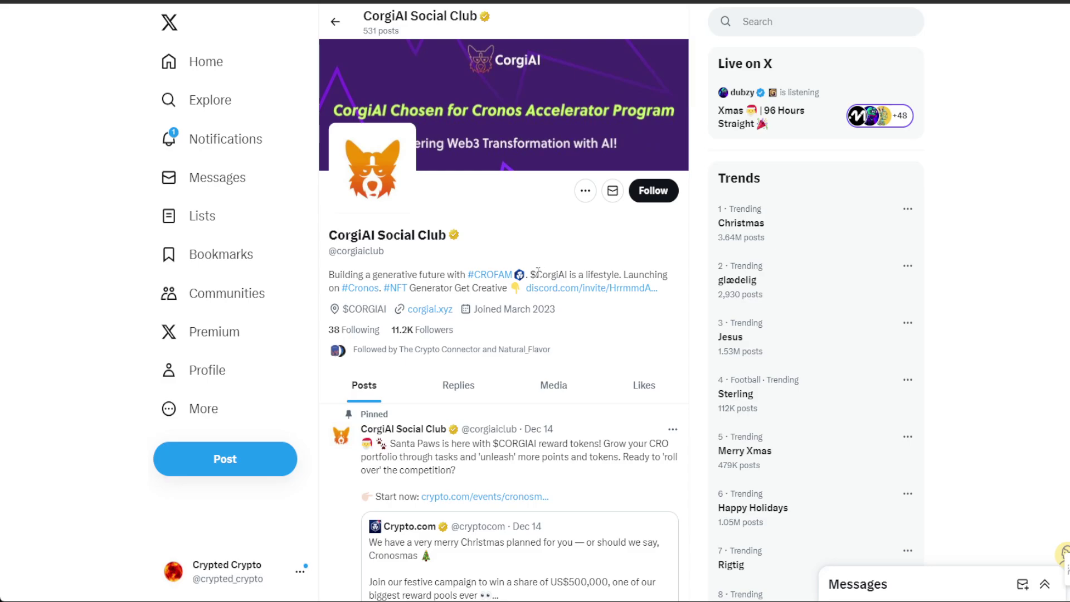
{"action": "scroll", "coordinate": [705, 332], "scroll_direction": "down", "scroll_amount": 2}
{"action": "scroll", "coordinate": [696, 306], "scroll_direction": "down", "scroll_amount": 3}
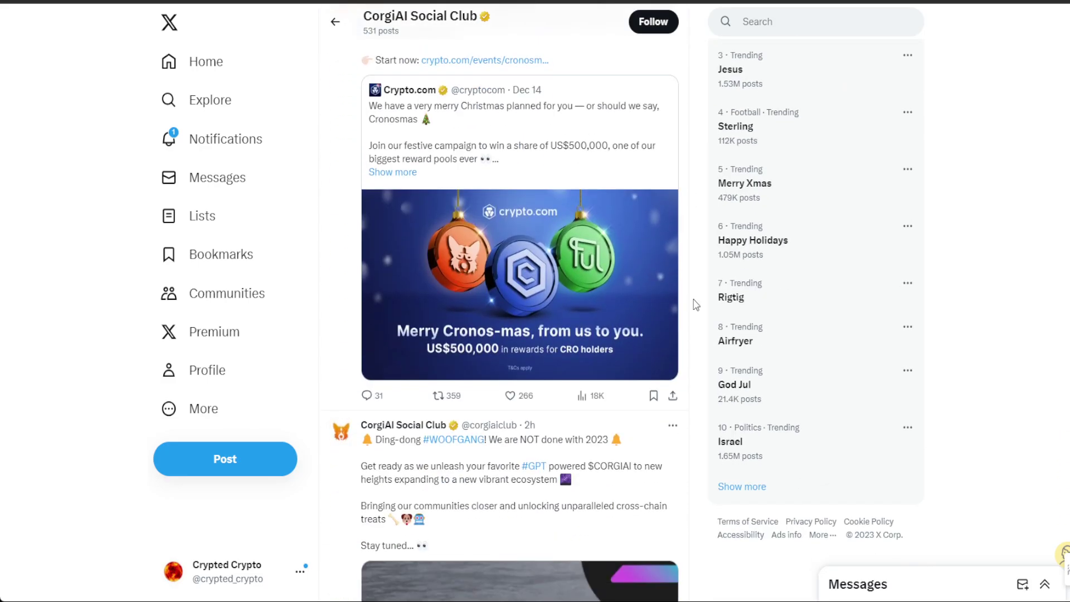
{"action": "scroll", "coordinate": [703, 293], "scroll_direction": "up", "scroll_amount": 1}
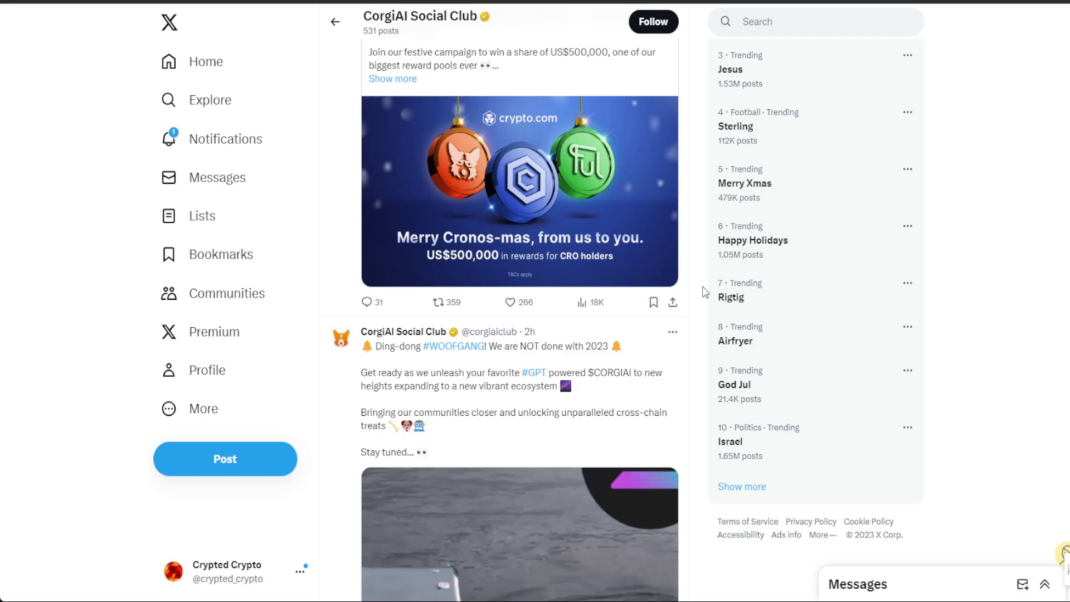
{"action": "scroll", "coordinate": [703, 291], "scroll_direction": "down", "scroll_amount": 2}
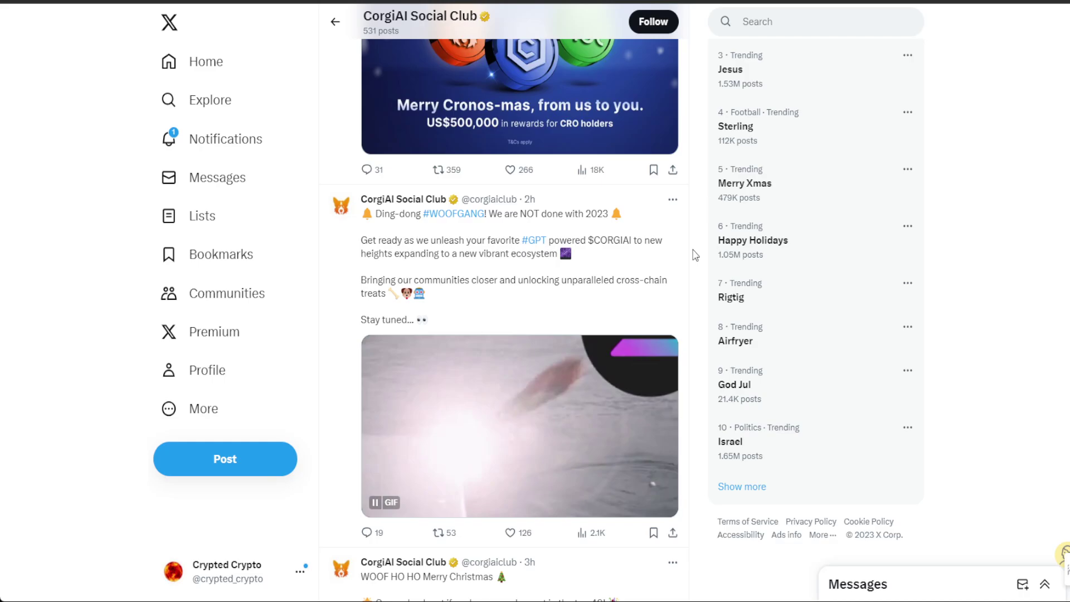
{"action": "scroll", "coordinate": [688, 237], "scroll_direction": "down", "scroll_amount": 1}
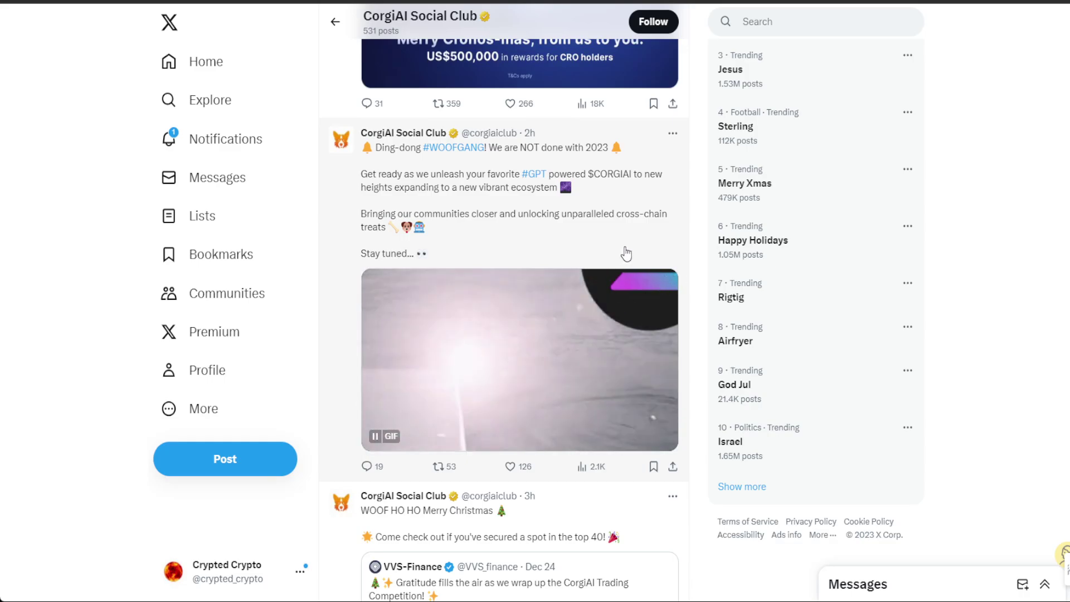
{"action": "scroll", "coordinate": [643, 239], "scroll_direction": "up", "scroll_amount": 3}
{"action": "scroll", "coordinate": [643, 239], "scroll_direction": "up", "scroll_amount": 4}
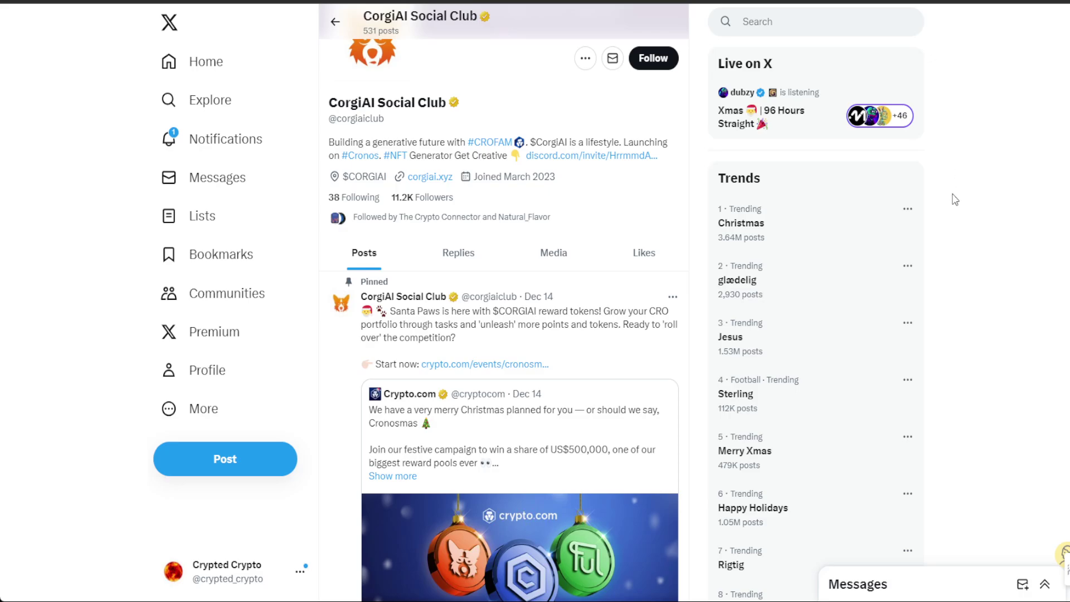
{"action": "scroll", "coordinate": [998, 189], "scroll_direction": "down", "scroll_amount": 2}
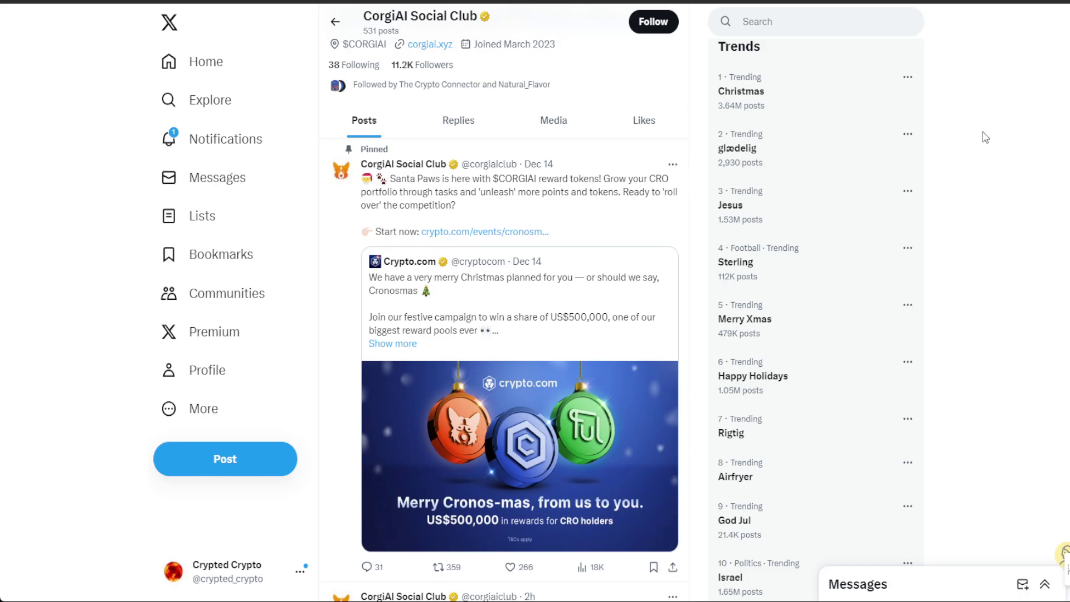
{"action": "scroll", "coordinate": [983, 137], "scroll_direction": "up", "scroll_amount": 3}
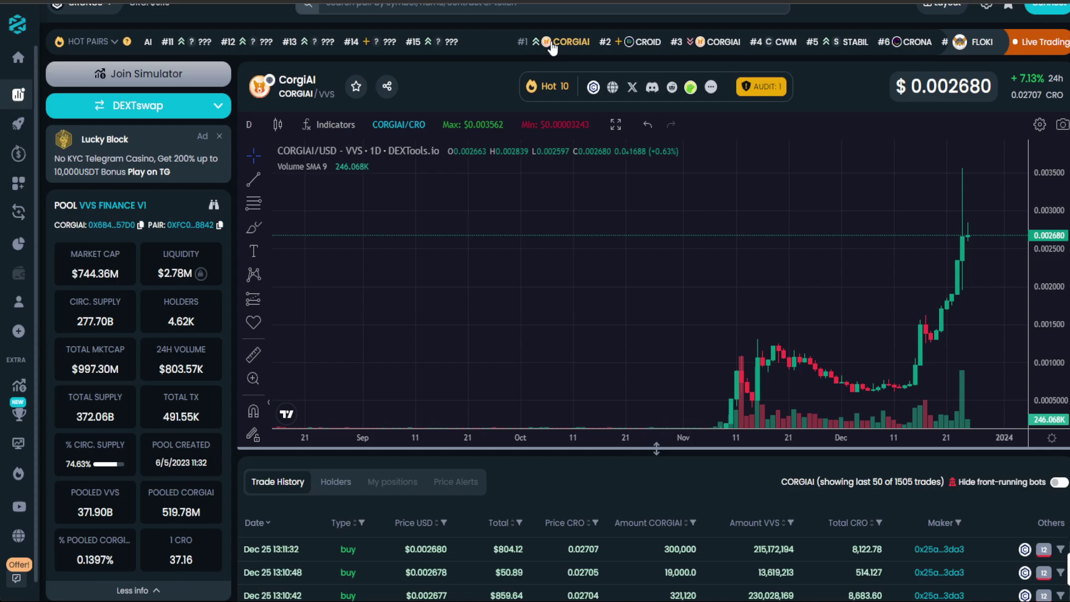
{"action": "scroll", "coordinate": [501, 65], "scroll_direction": "up", "scroll_amount": 2}
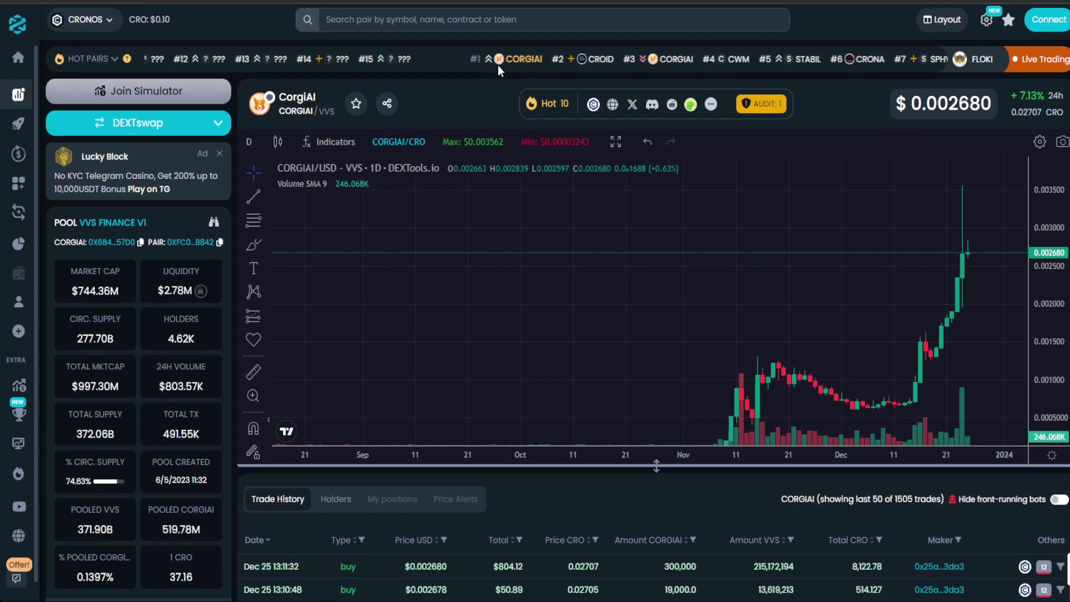
{"action": "scroll", "coordinate": [482, 109], "scroll_direction": "down", "scroll_amount": 1}
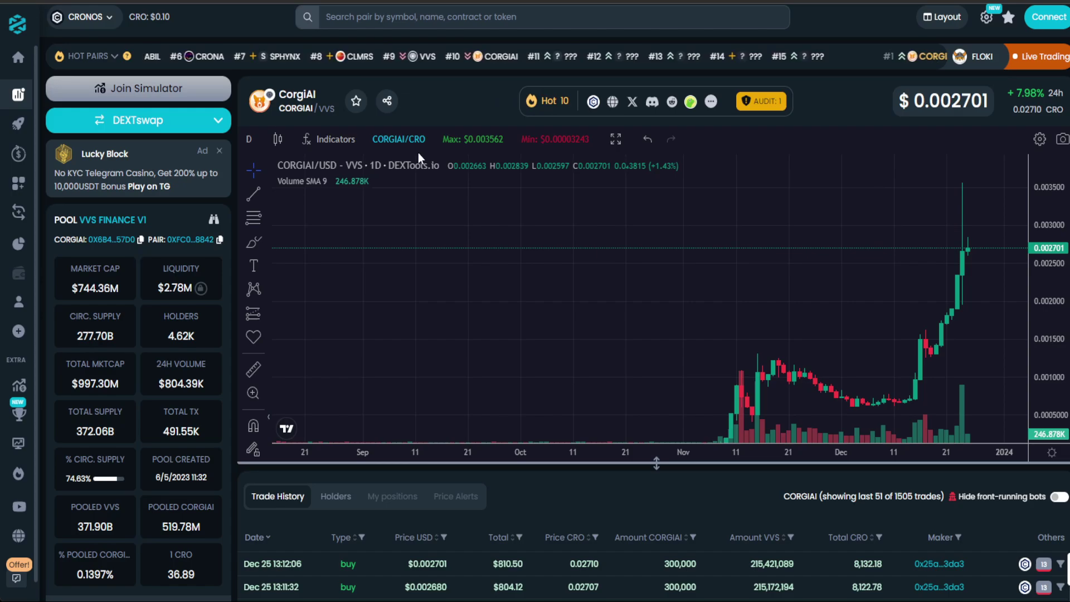
{"action": "mouse_move", "coordinate": [412, 167]}
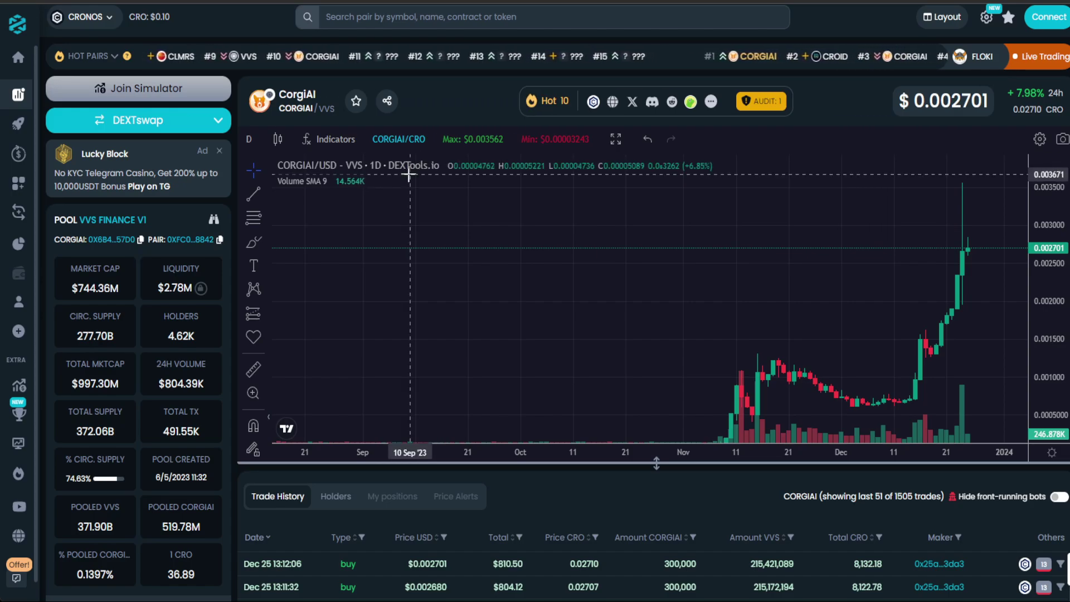
{"action": "scroll", "coordinate": [477, 246], "scroll_direction": "down", "scroll_amount": 2}
{"action": "scroll", "coordinate": [478, 241], "scroll_direction": "down", "scroll_amount": 2}
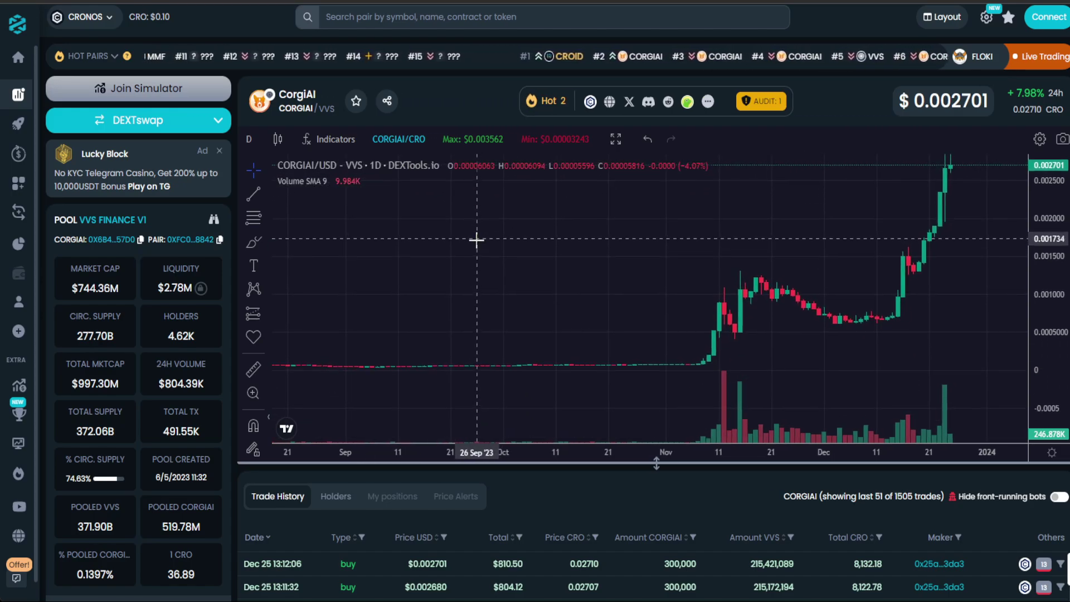
{"action": "scroll", "coordinate": [536, 291], "scroll_direction": "down", "scroll_amount": 2}
{"action": "scroll", "coordinate": [536, 291], "scroll_direction": "down", "scroll_amount": 2}
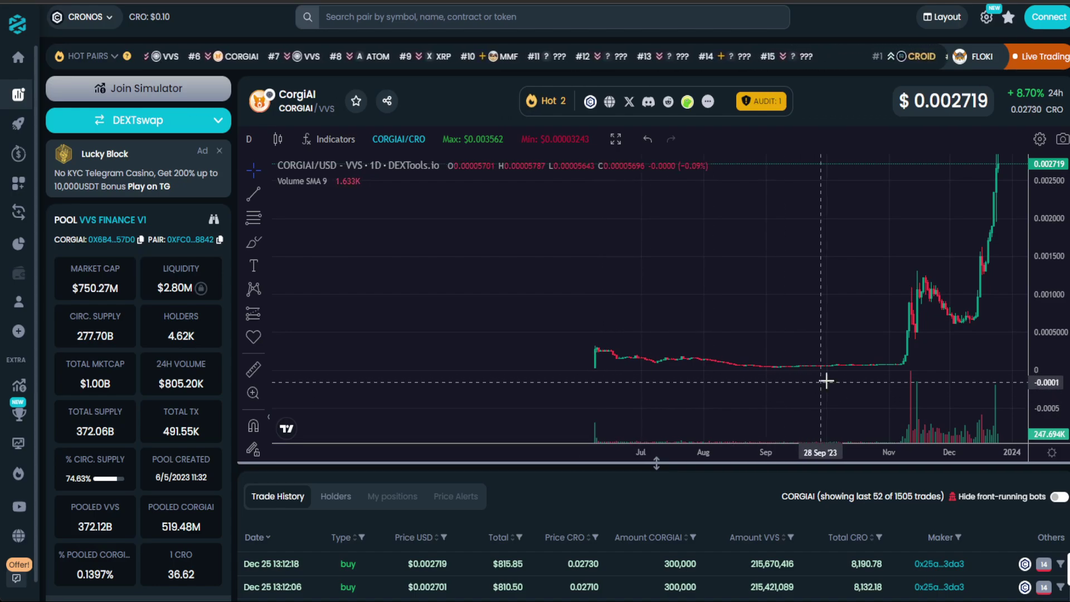
Shift the daily chart left and stretch the price axis to enlarge the candles.
{"action": "mouse_move", "coordinate": [826, 376]}
{"action": "left_mouse_down"}
{"action": "mouse_move", "coordinate": [819, 319]}
{"action": "mouse_move", "coordinate": [781, 323]}
{"action": "left_mouse_up"}
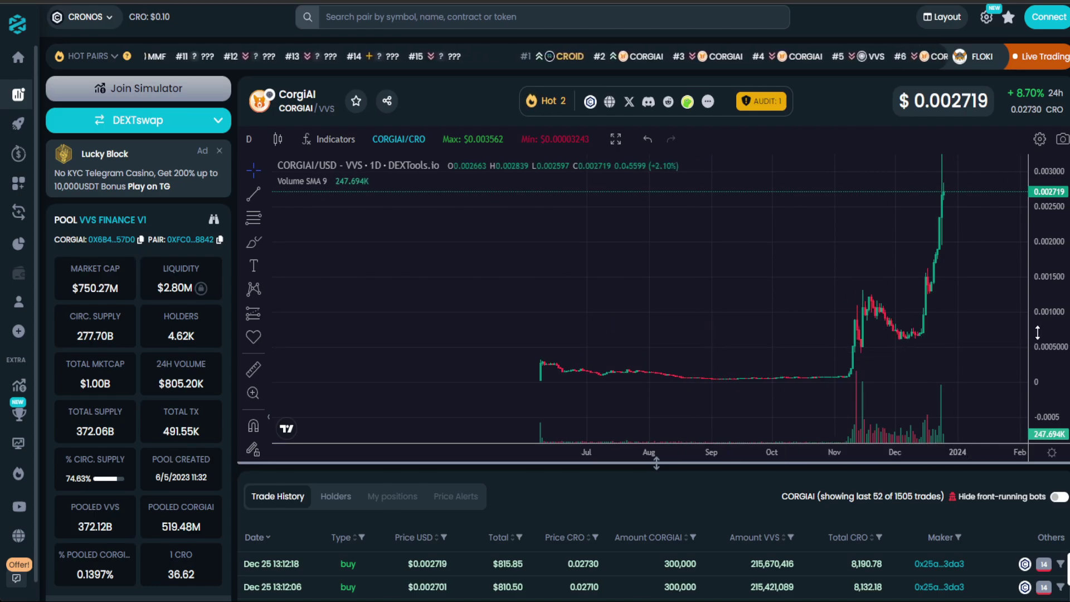
{"action": "left_click_drag", "start_coordinate": [1051, 310], "coordinate": [1060, 308]}
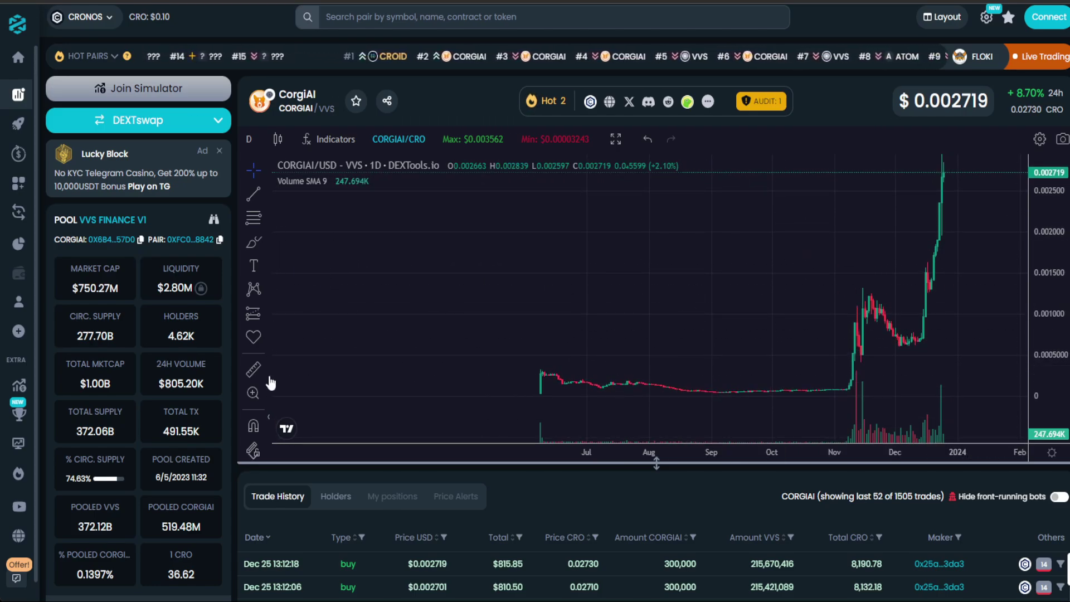
Measure the rise from the September low, then restart measuring from the 06 Nov candle.
{"action": "left_click", "coordinate": [253, 371]}
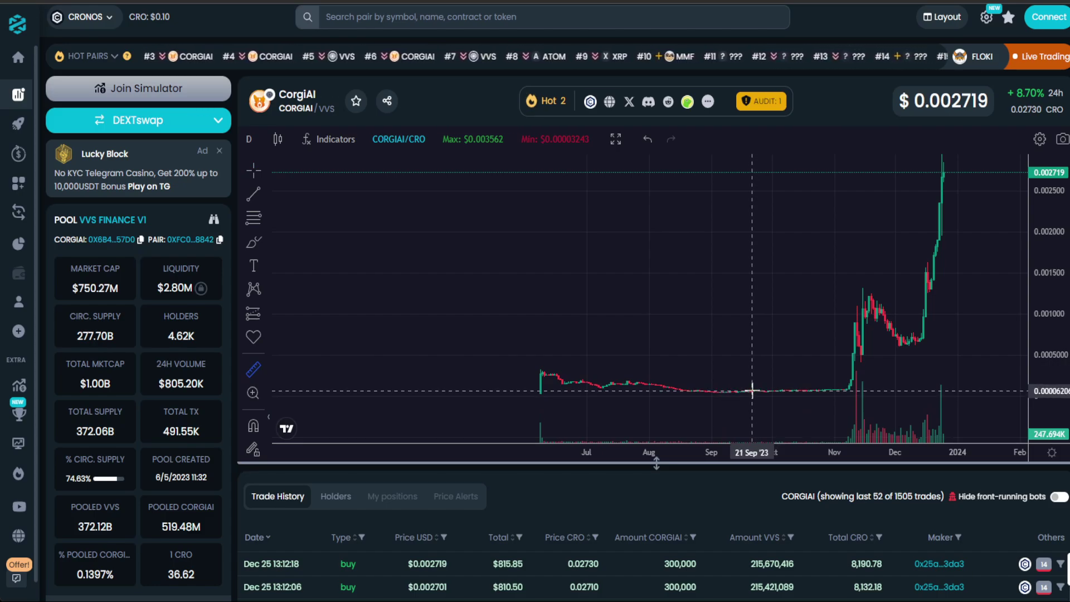
{"action": "left_click", "coordinate": [752, 391]}
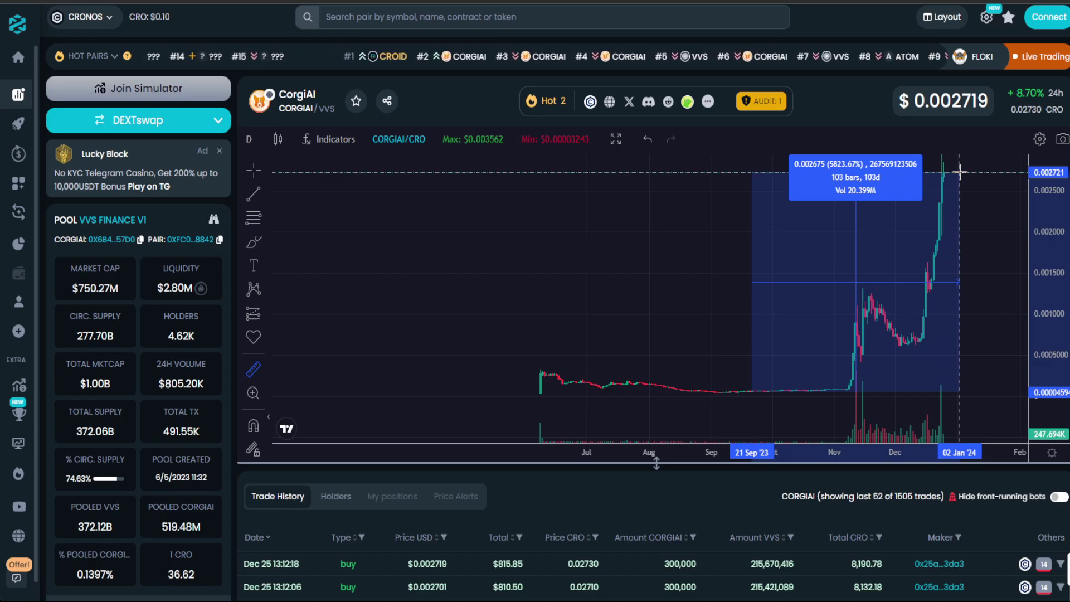
{"action": "left_click", "coordinate": [959, 172]}
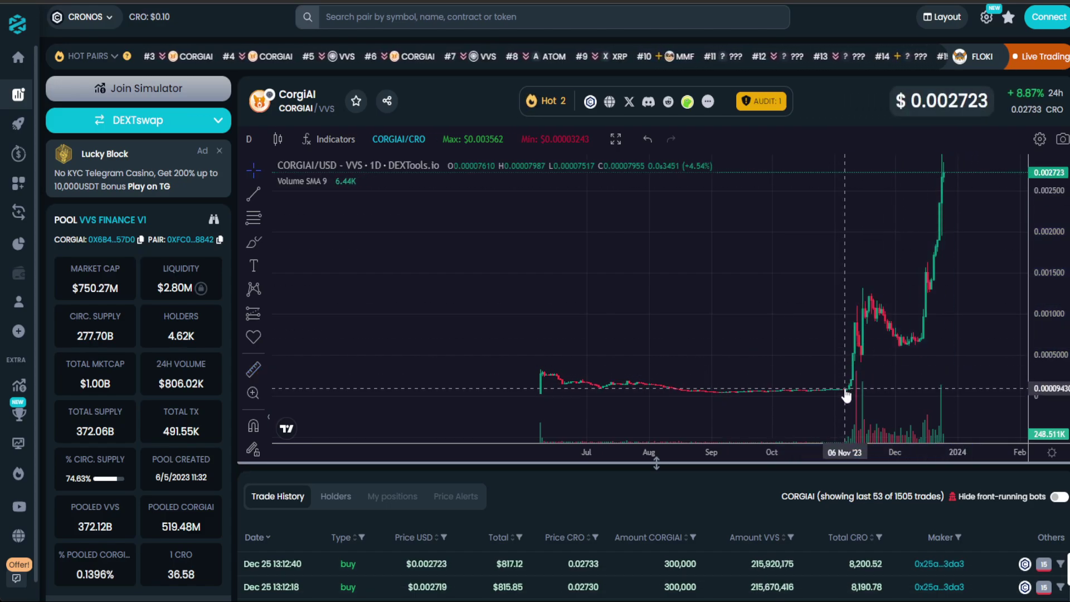
{"action": "left_click", "coordinate": [253, 368]}
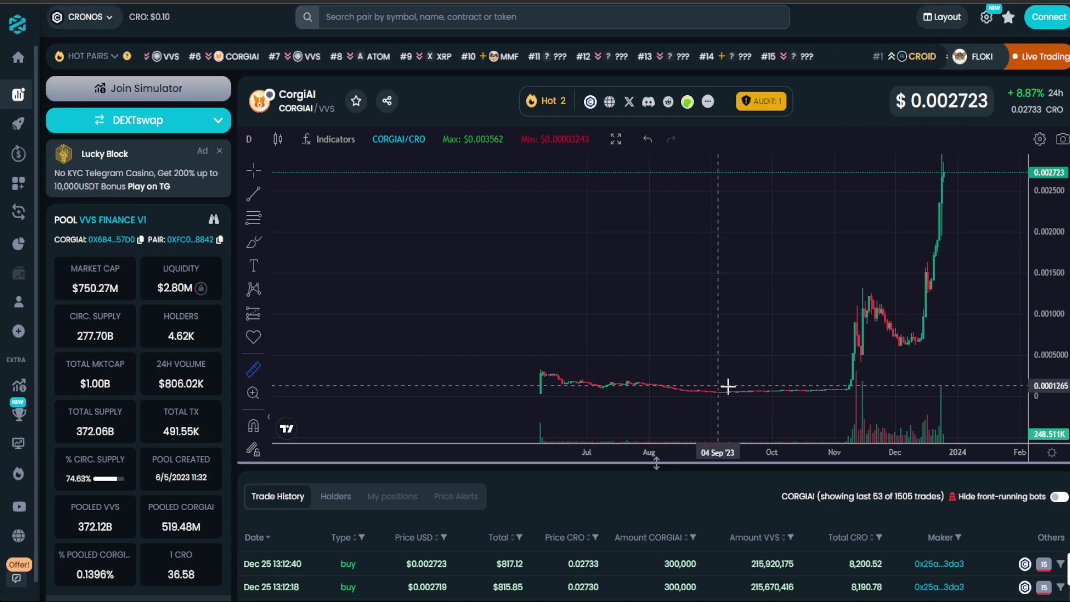
{"action": "left_click", "coordinate": [844, 390]}
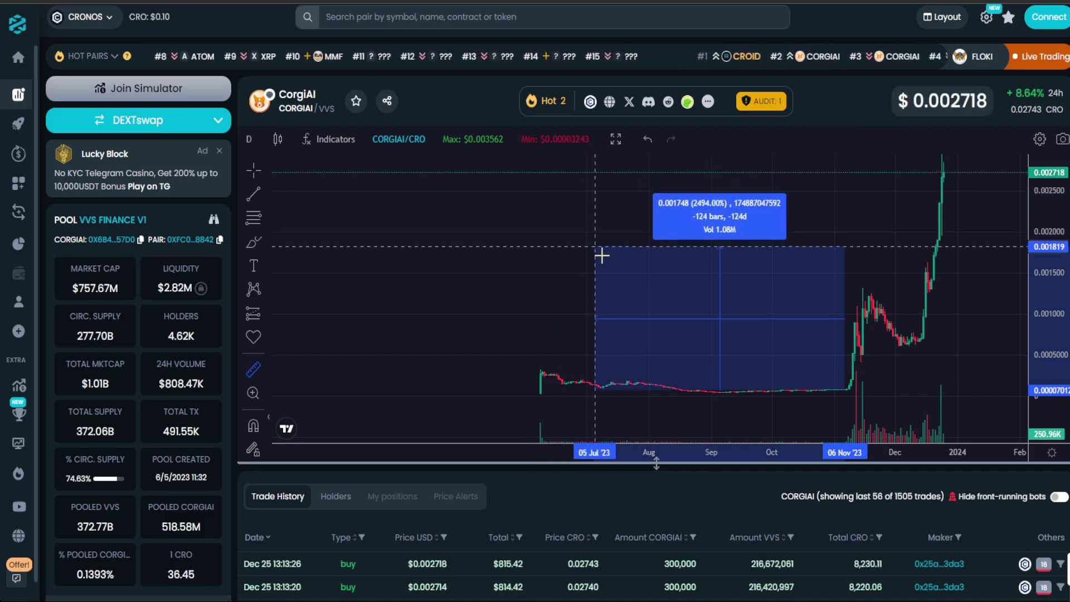
Remove the measurement, rescale the daily price axis and pan toward the recent candles.
{"action": "left_click", "coordinate": [609, 239]}
{"action": "left_click_drag", "start_coordinate": [1053, 276], "coordinate": [1054, 295]}
{"action": "scroll", "coordinate": [872, 281], "scroll_direction": "up", "scroll_amount": 2}
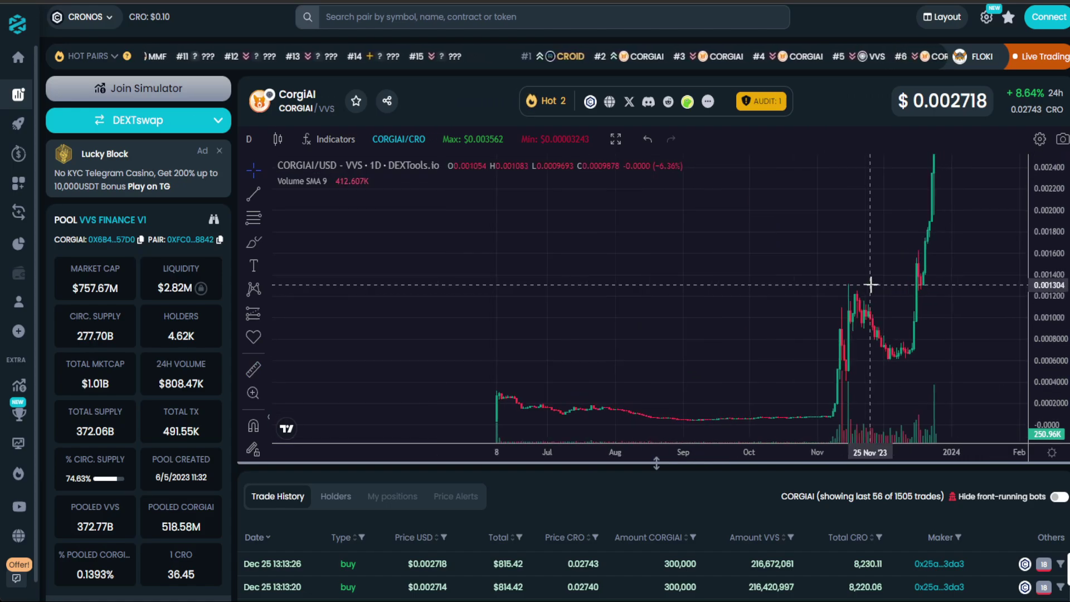
{"action": "scroll", "coordinate": [917, 268], "scroll_direction": "up", "scroll_amount": 2}
{"action": "scroll", "coordinate": [928, 325], "scroll_direction": "up", "scroll_amount": 2}
{"action": "scroll", "coordinate": [818, 320], "scroll_direction": "up", "scroll_amount": 2}
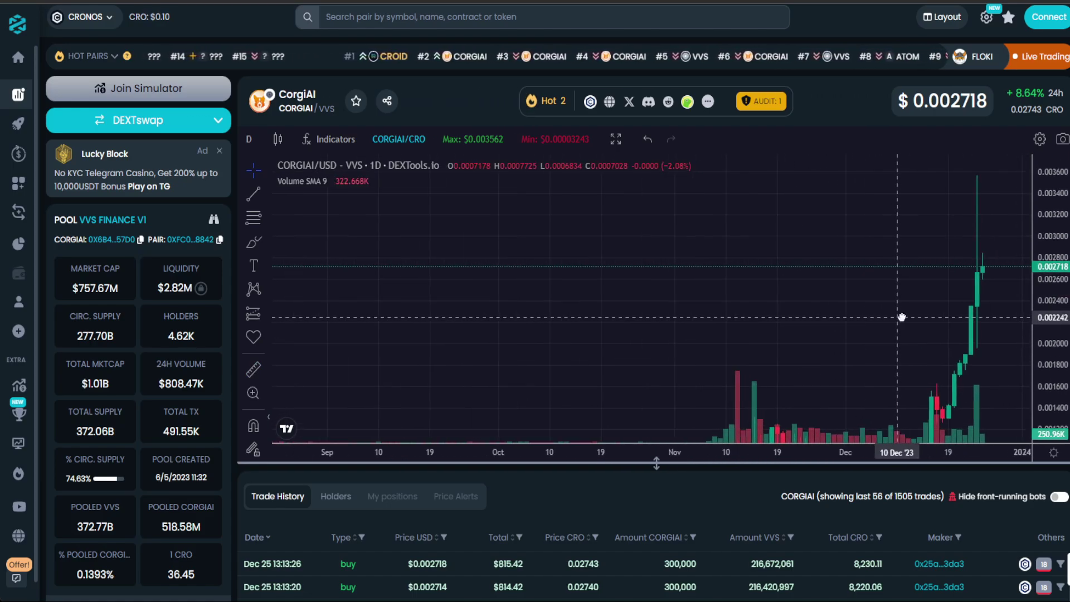
{"action": "left_click_drag", "start_coordinate": [819, 320], "coordinate": [910, 310]}
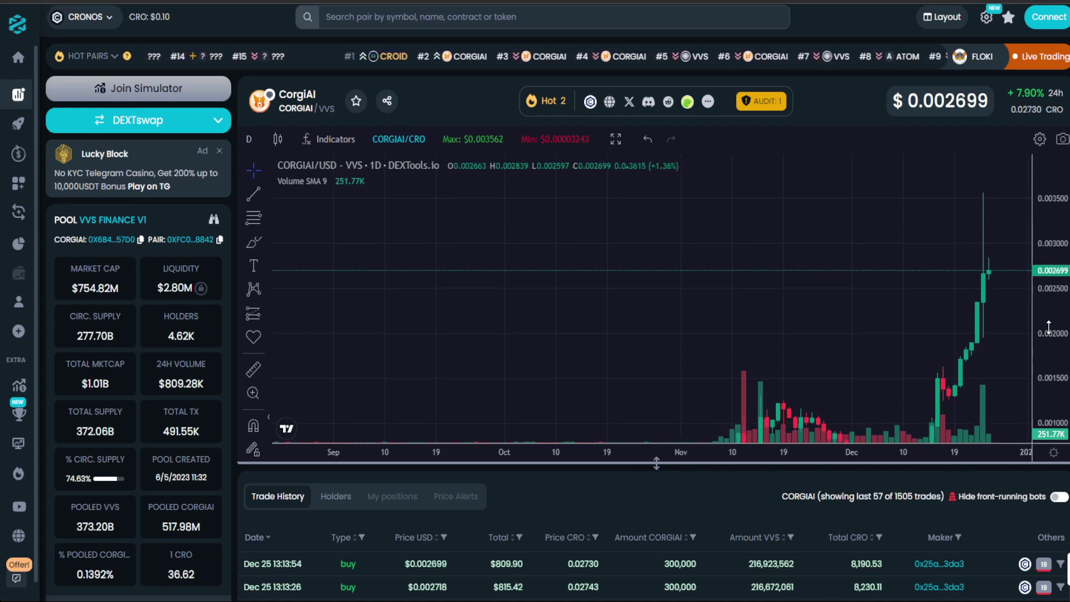
{"action": "scroll", "coordinate": [916, 317], "scroll_direction": "up", "scroll_amount": 1}
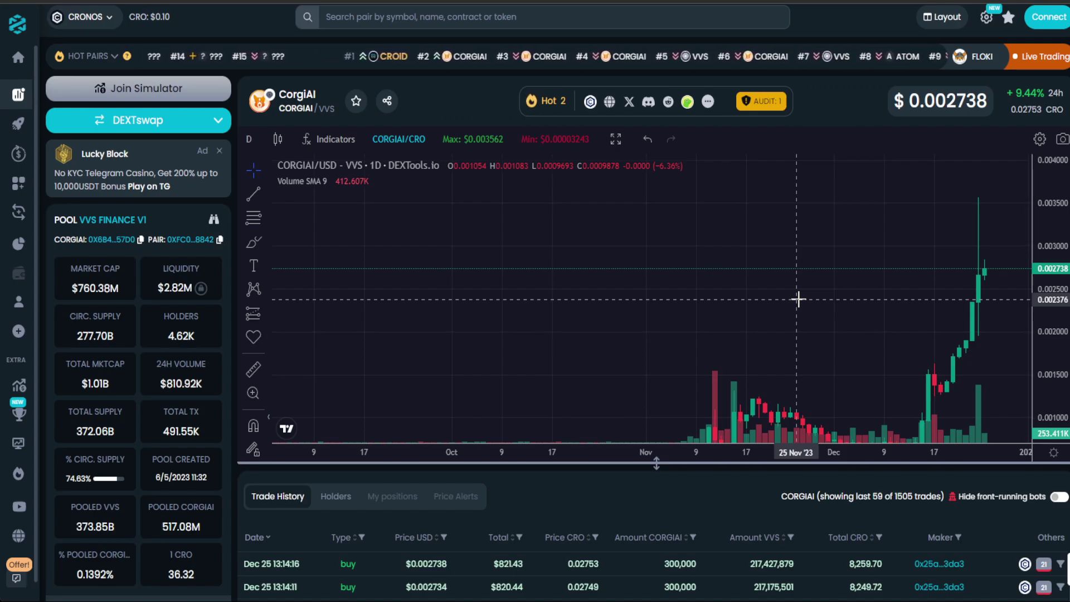
Switch to 1-hour candles, stretch the price axis, and measure from the 0.0023 support.
{"action": "left_click", "coordinate": [249, 138]}
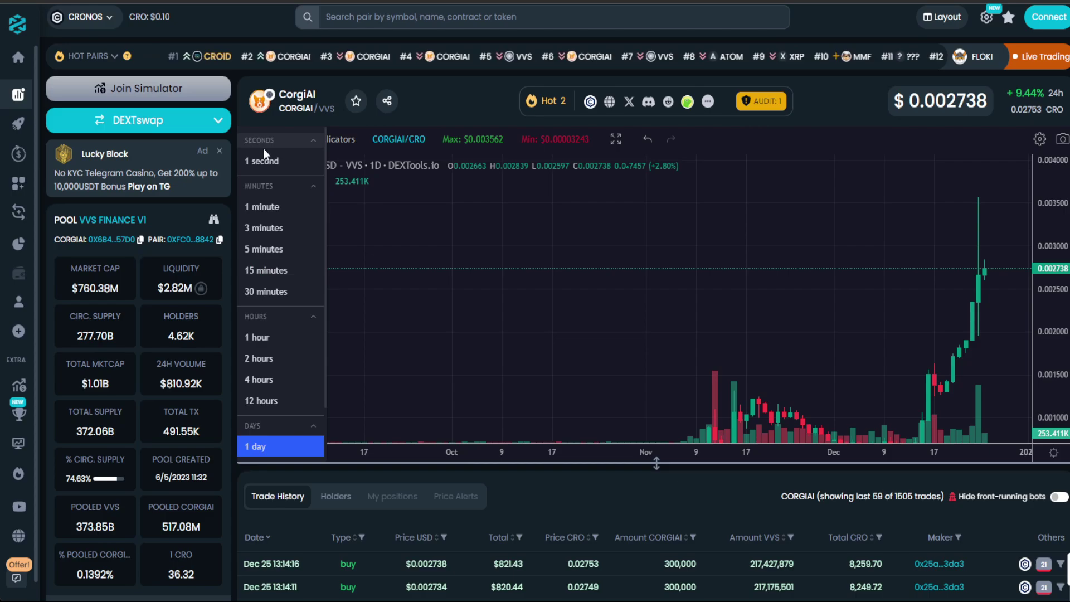
{"action": "left_click", "coordinate": [258, 336]}
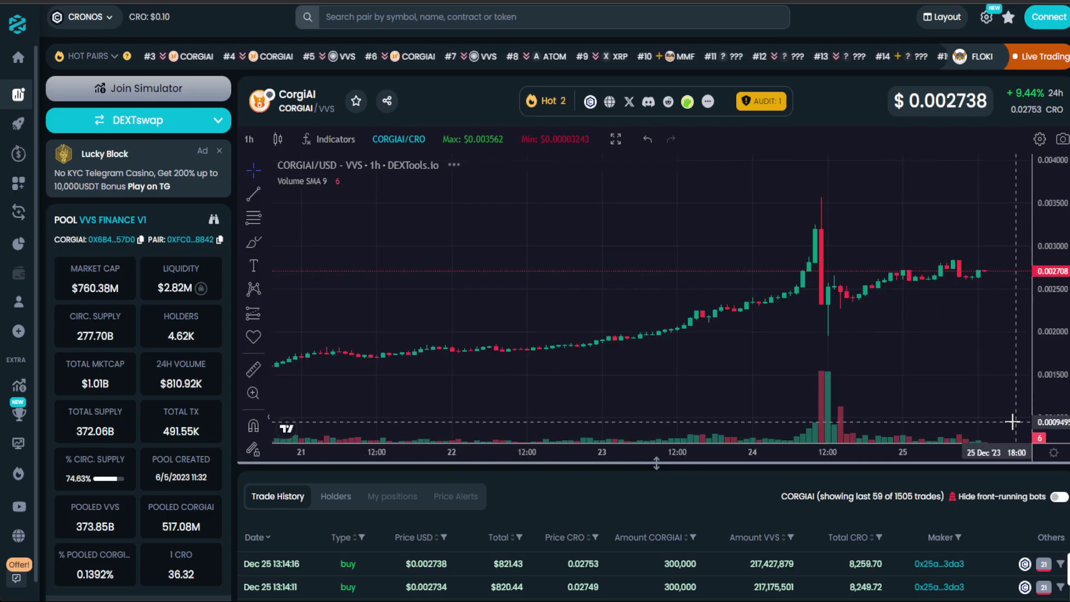
{"action": "left_click_drag", "start_coordinate": [1053, 349], "coordinate": [1049, 243]}
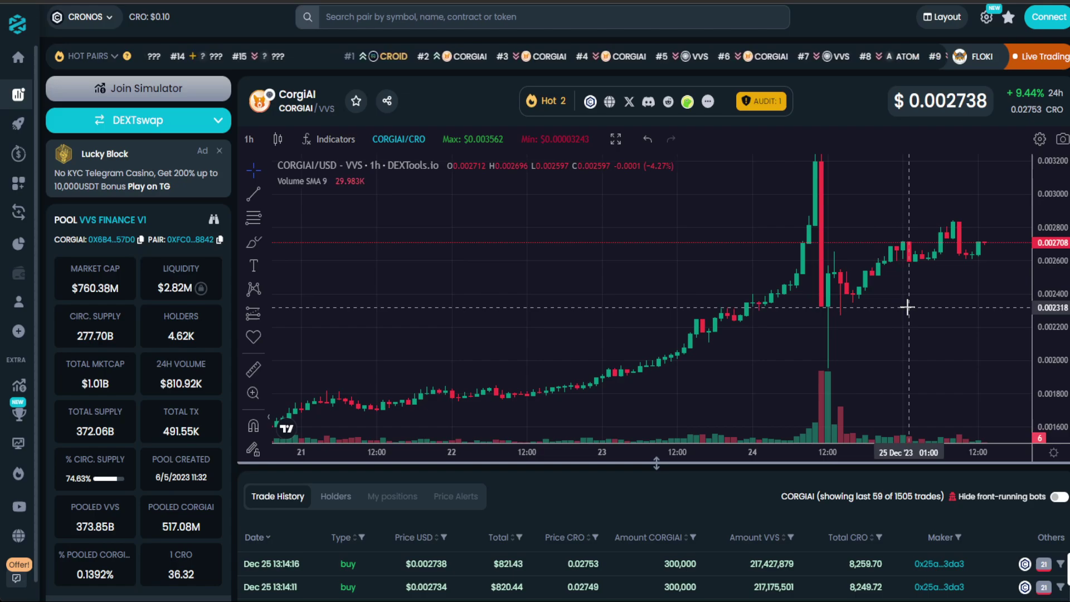
{"action": "left_click", "coordinate": [254, 368]}
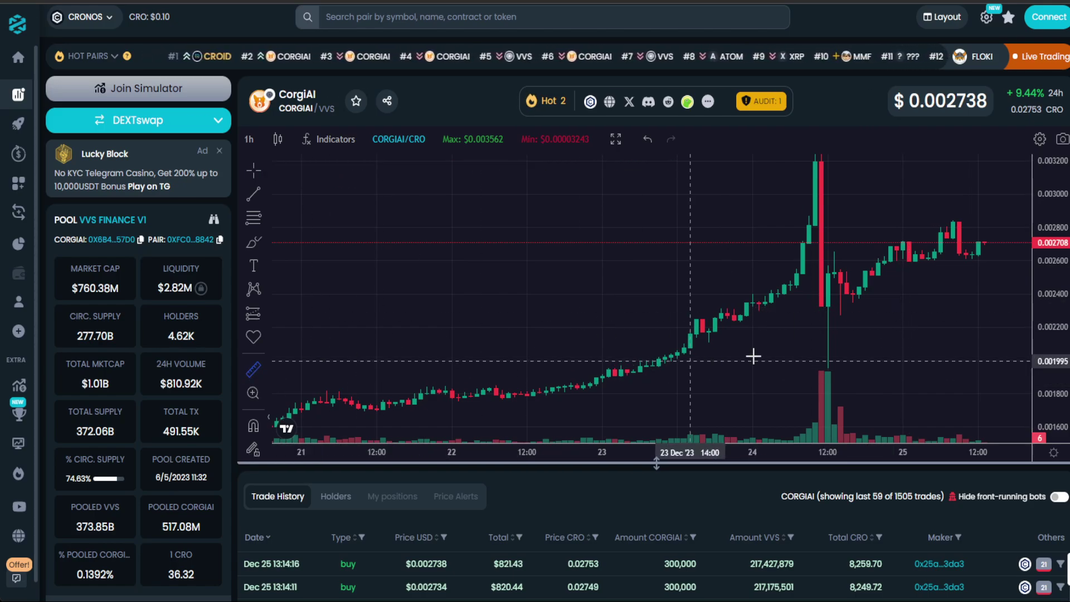
{"action": "left_click", "coordinate": [945, 307]}
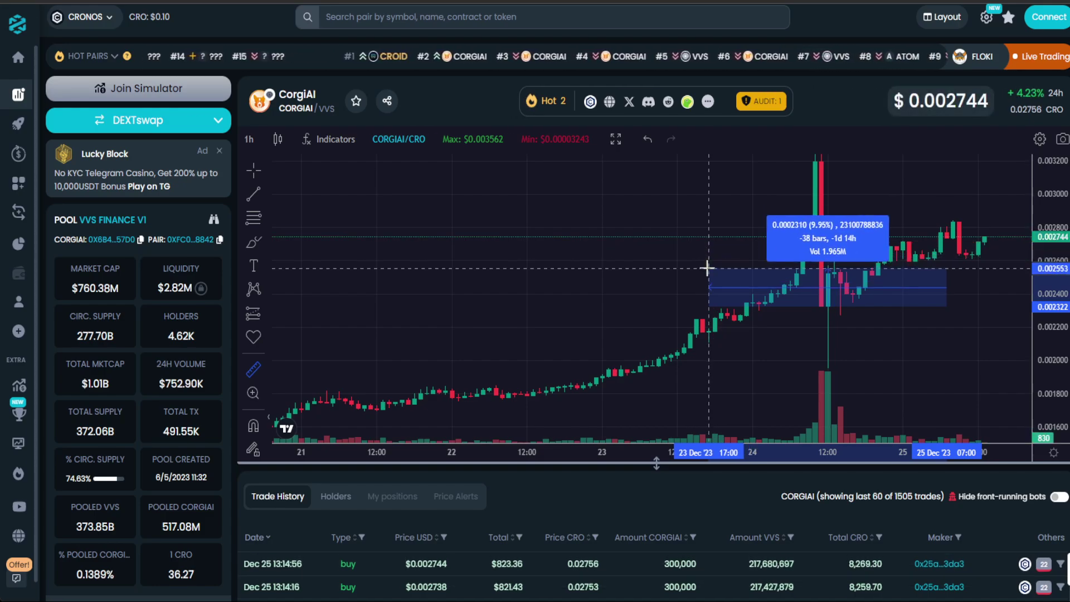
Remove the price-range measurement from the hourly chart.
{"action": "left_click", "coordinate": [707, 265]}
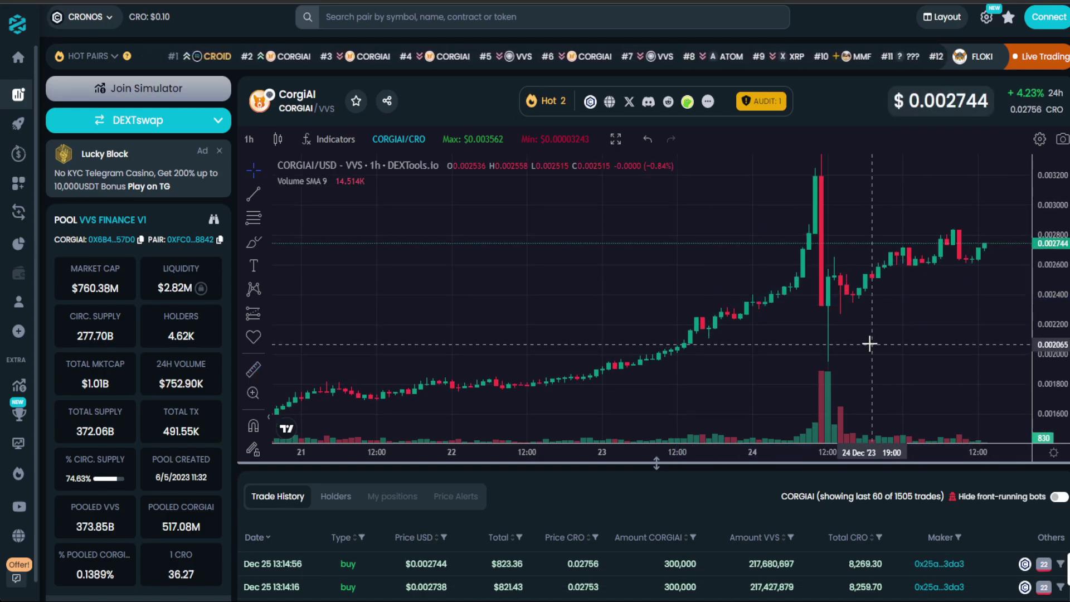
{"action": "scroll", "coordinate": [908, 353], "scroll_direction": "up", "scroll_amount": 3}
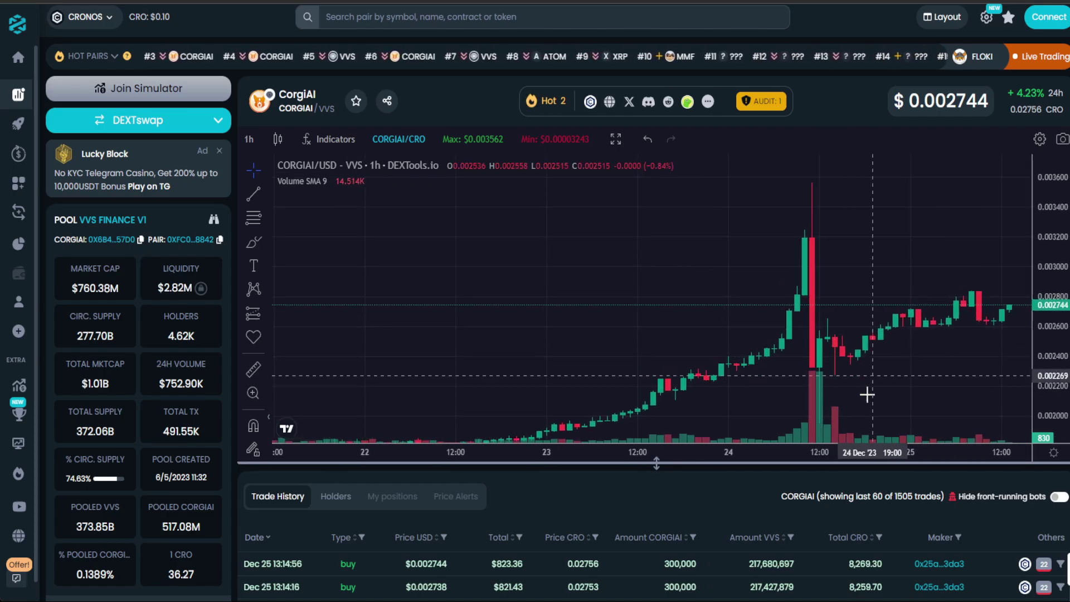